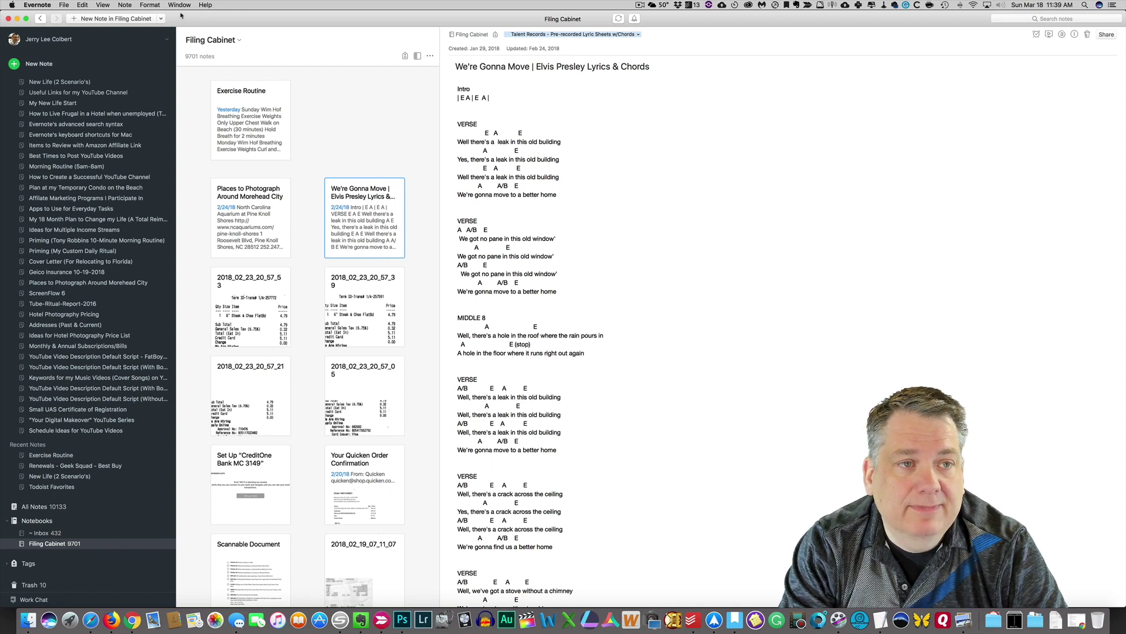
Step: Open the Share dialog for the We're Gonna Move lyrics note from the Note menu and move it aside
{"action": "left_click", "coordinate": [150, 8]}
{"action": "mouse_move", "coordinate": [125, 8]}
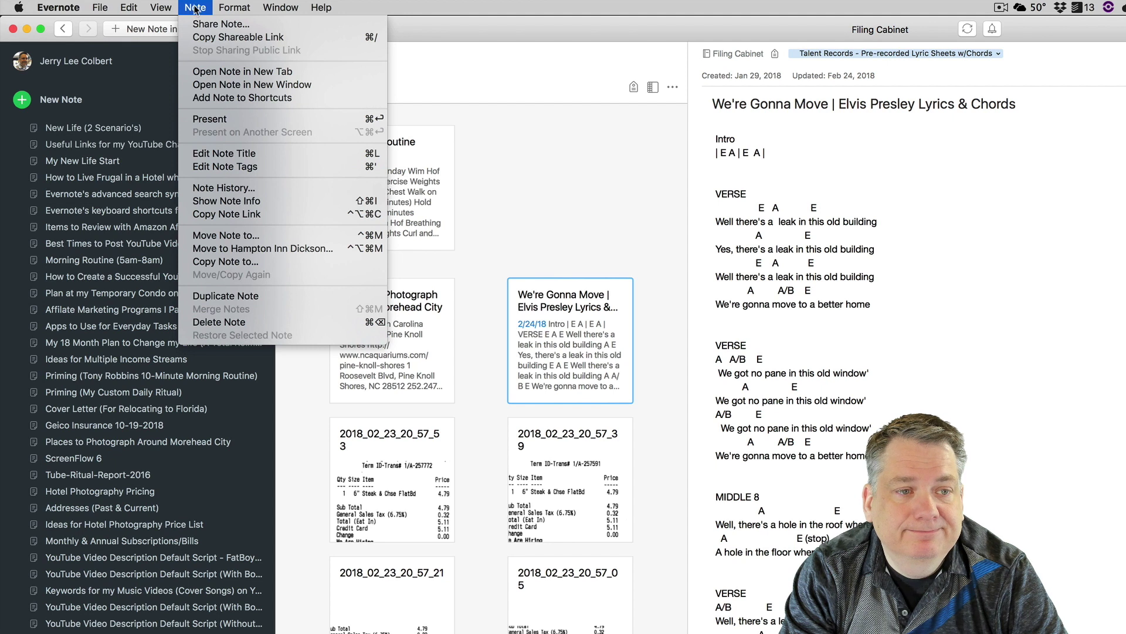
{"action": "left_click", "coordinate": [224, 25]}
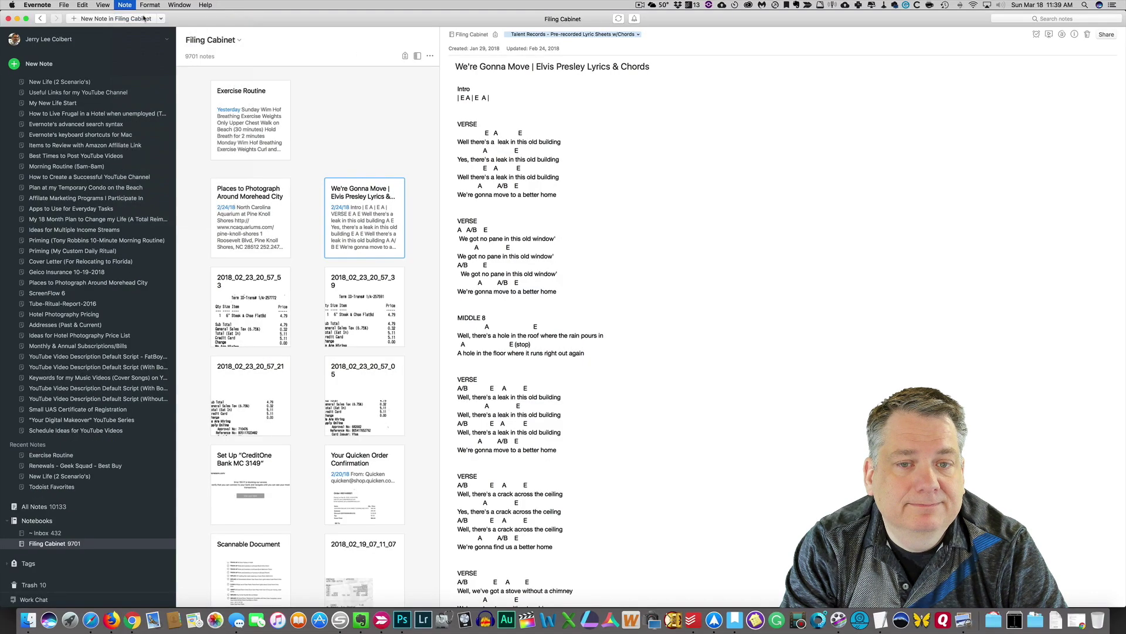
{"action": "left_click_drag", "start_coordinate": [564, 109], "coordinate": [698, 150]}
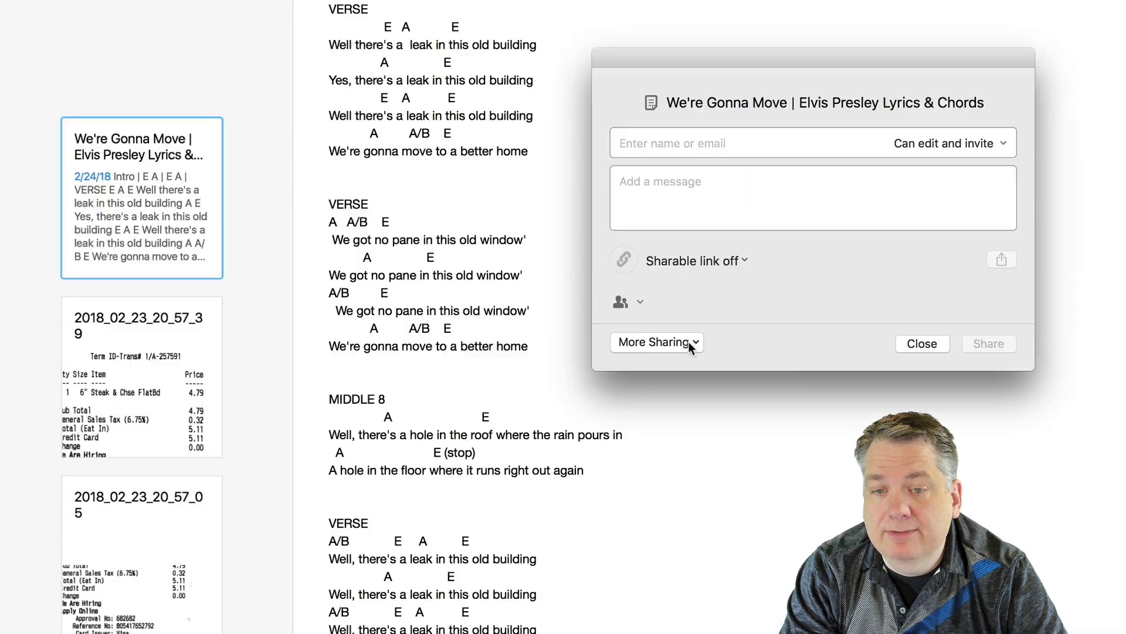
Step: Start an email copy of the note via More Sharing > Email a Copy
{"action": "left_click", "coordinate": [621, 289]}
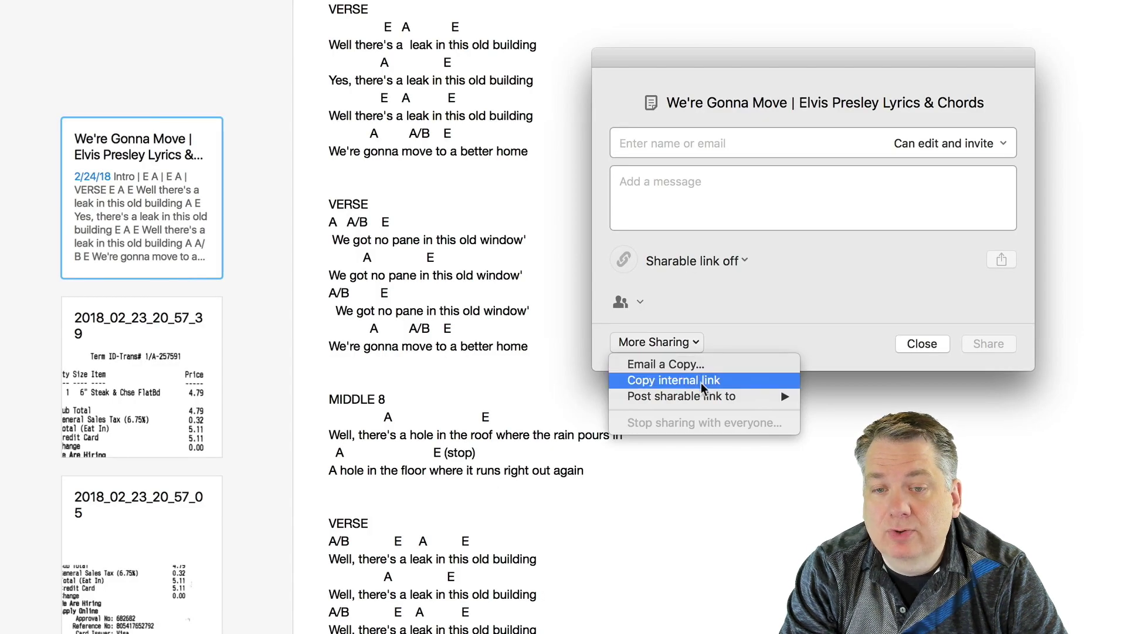
{"action": "mouse_move", "coordinate": [700, 396]}
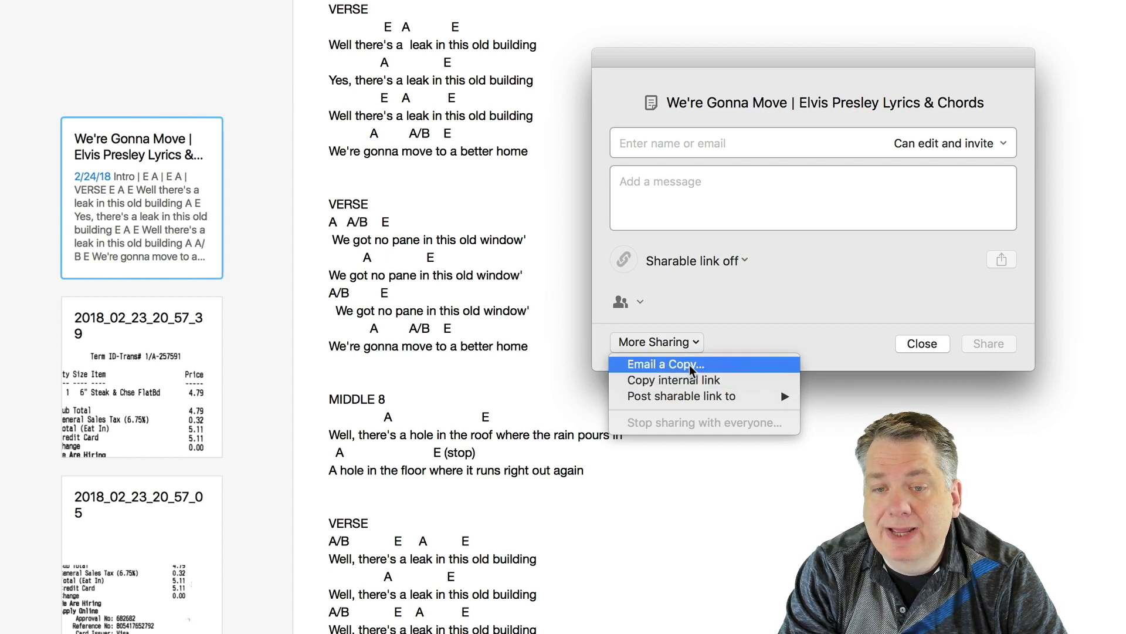
{"action": "left_click", "coordinate": [689, 365]}
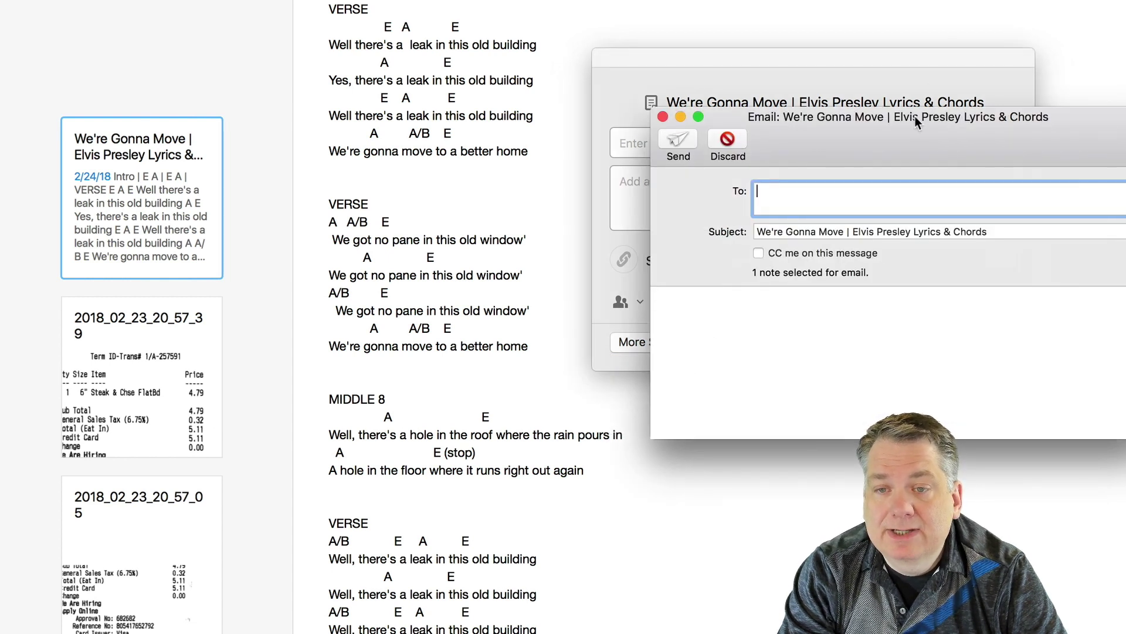
Step: Move the email draft to the centre and address it to the recipient's iCloud e-mail address
{"action": "left_click_drag", "start_coordinate": [914, 115], "coordinate": [558, 59]}
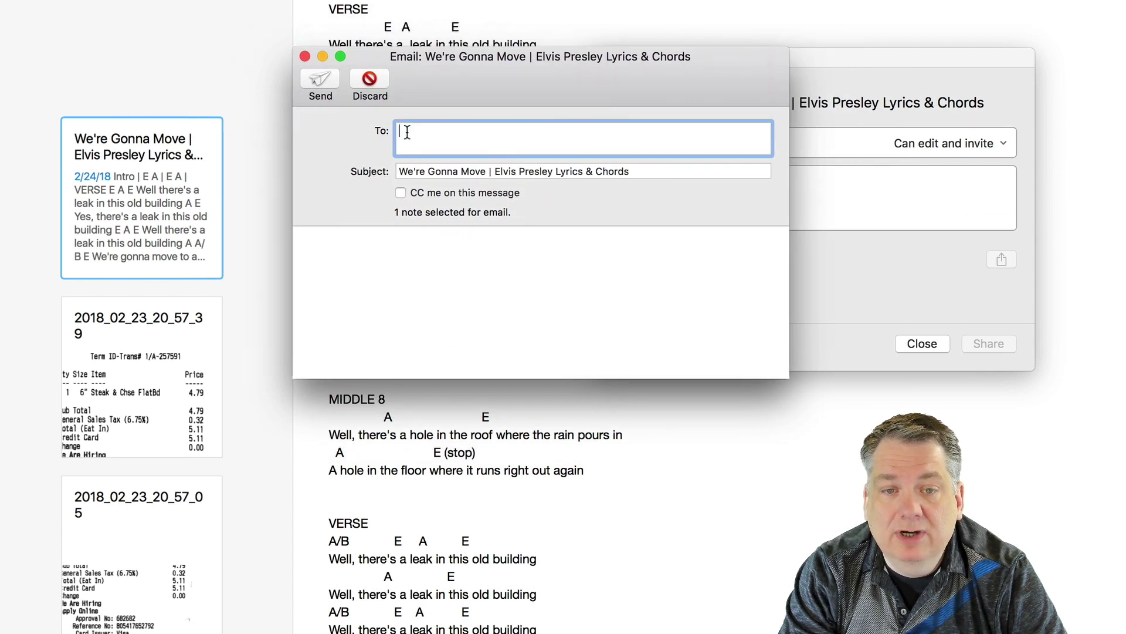
{"action": "left_click", "coordinate": [420, 269]}
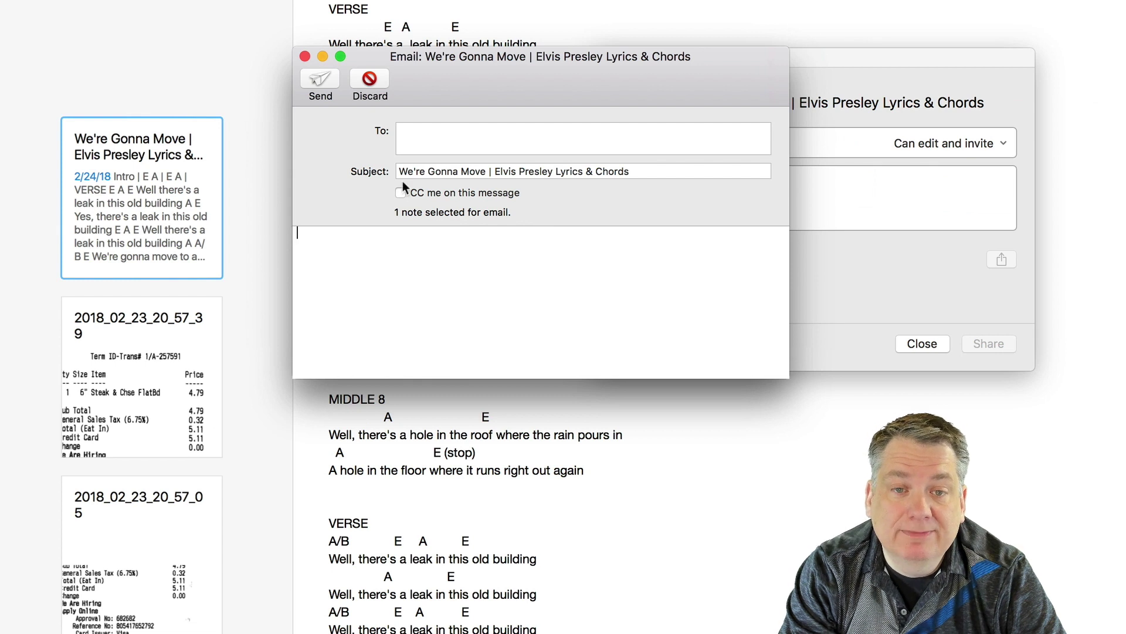
{"action": "left_click", "coordinate": [452, 135]}
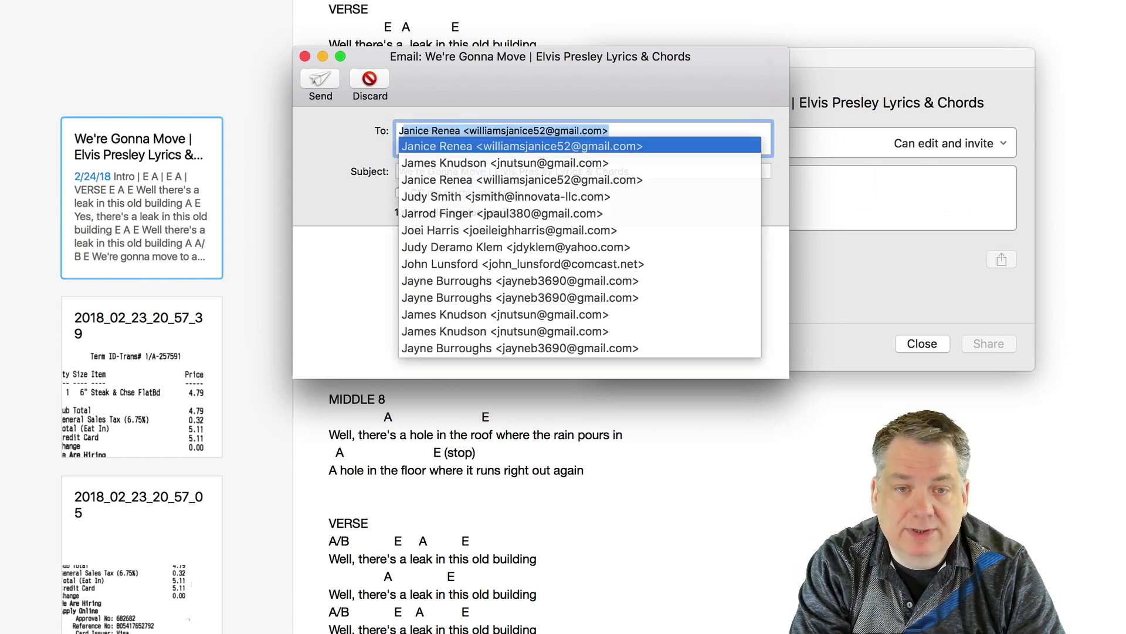
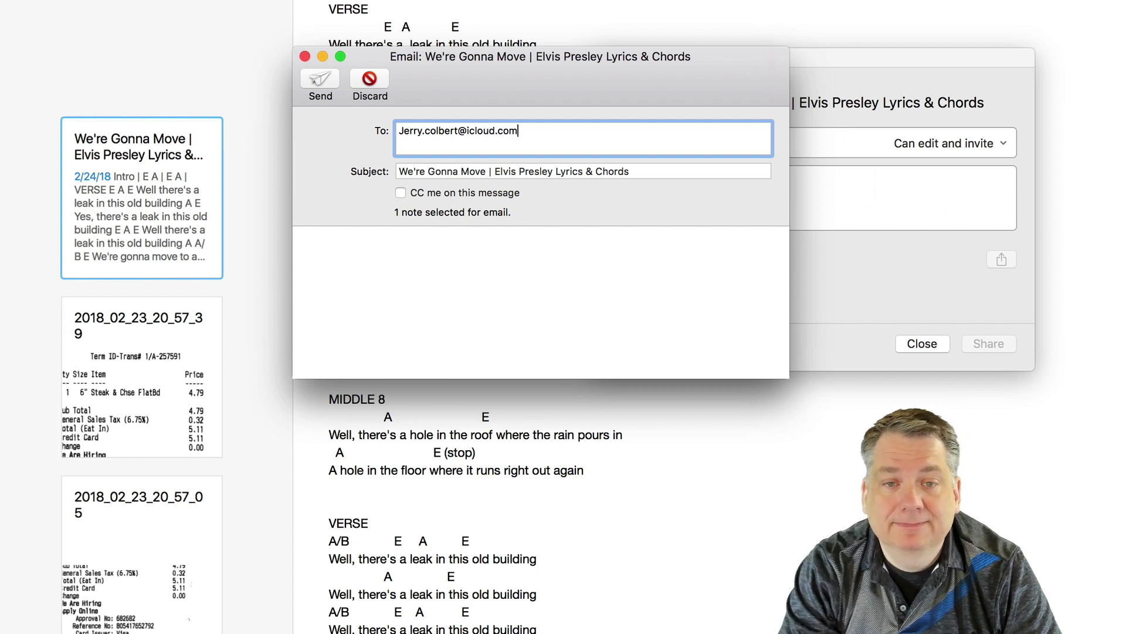
Step: Write the message 'This is the lyrics you were looking for.' and tick CC me on this message
{"action": "left_click", "coordinate": [407, 256]}
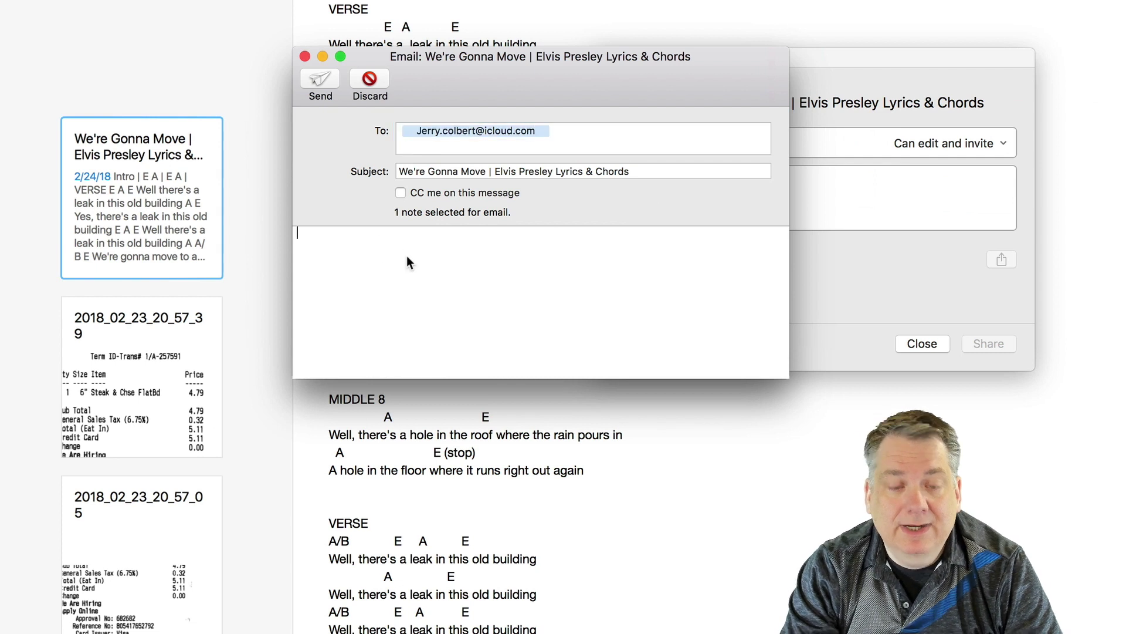
{"action": "type", "text": "This"}
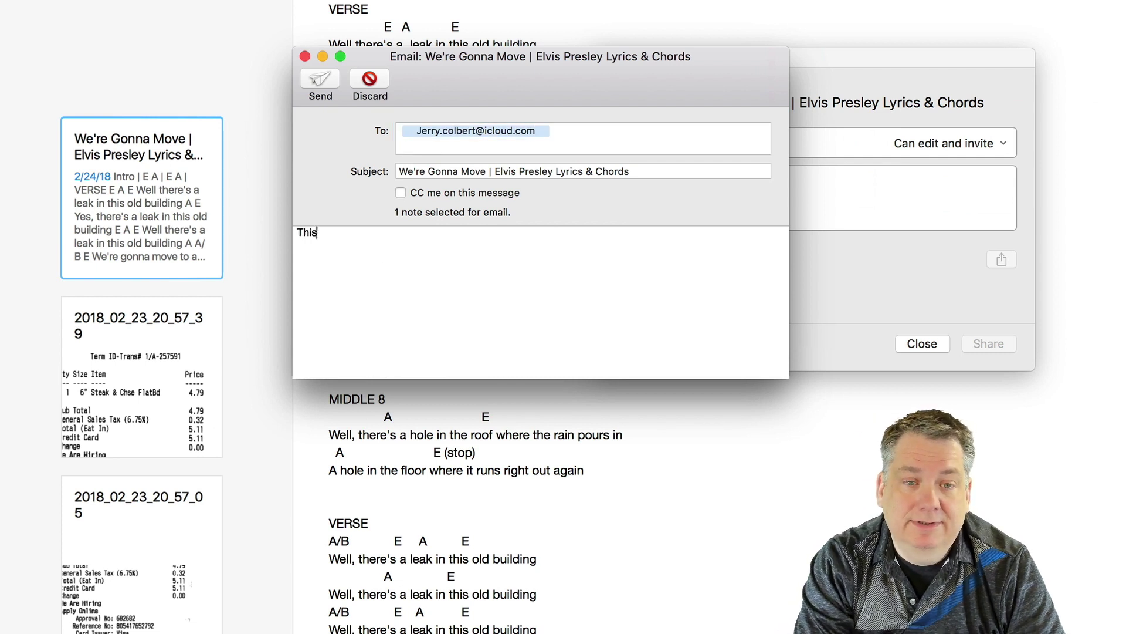
{"action": "type", "text": " is the lyri"}
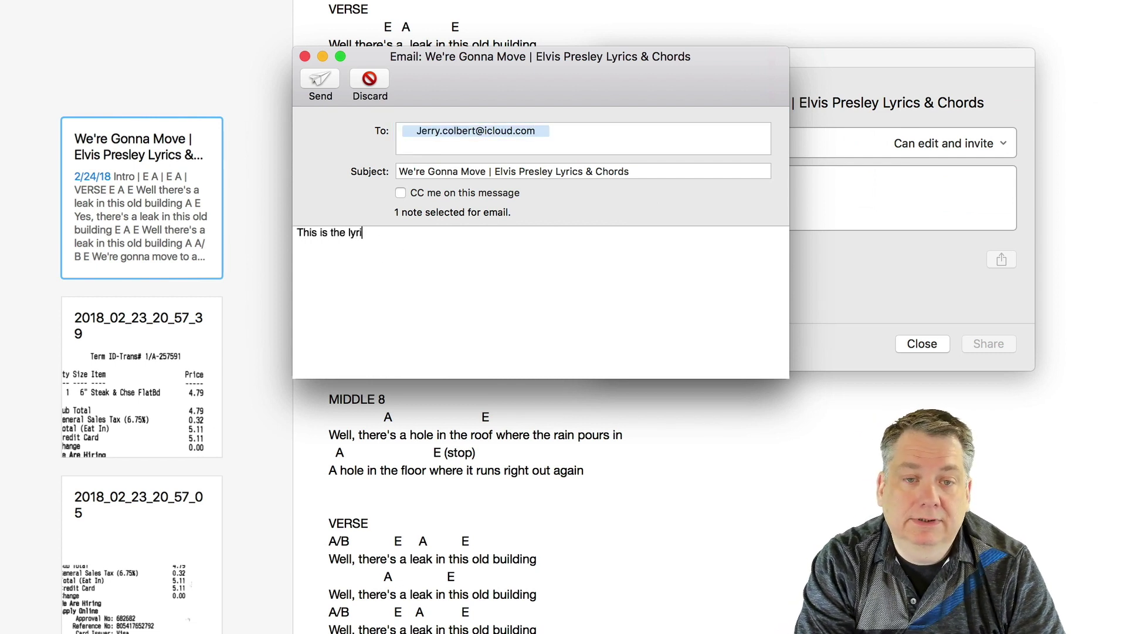
{"action": "type", "text": "cs you w"}
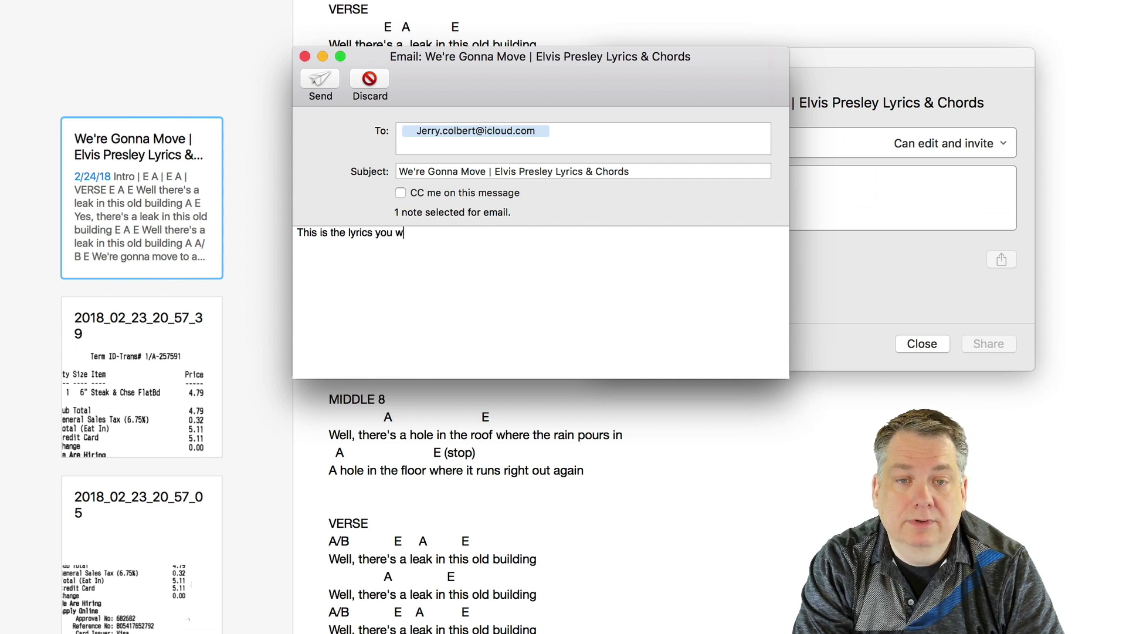
{"action": "type", "text": "ere looki"}
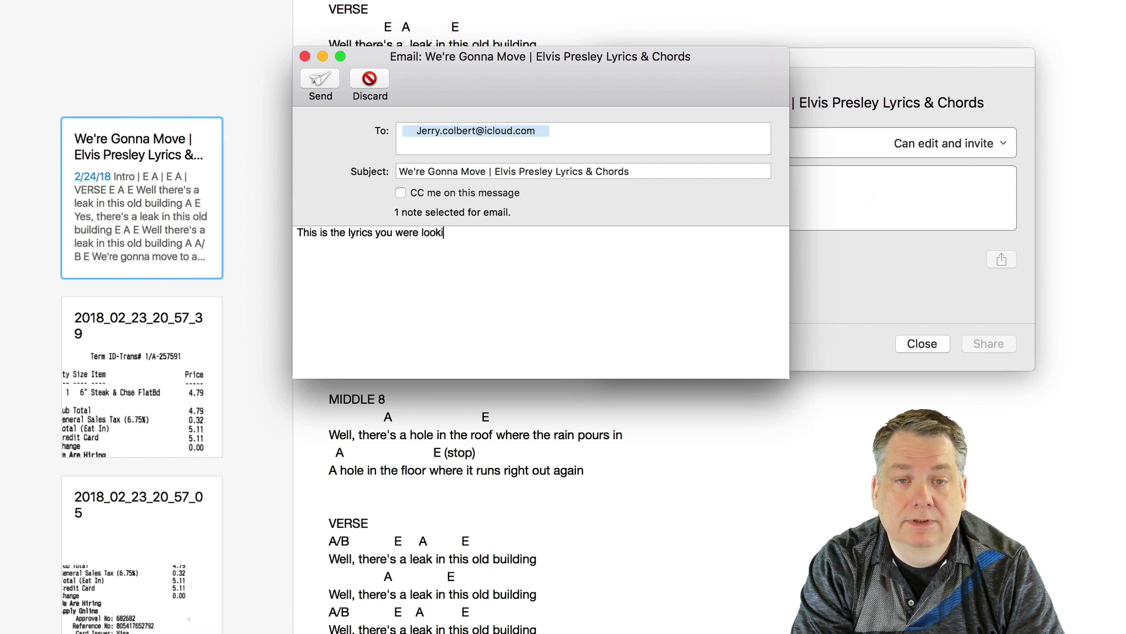
{"action": "type", "text": "ng for"}
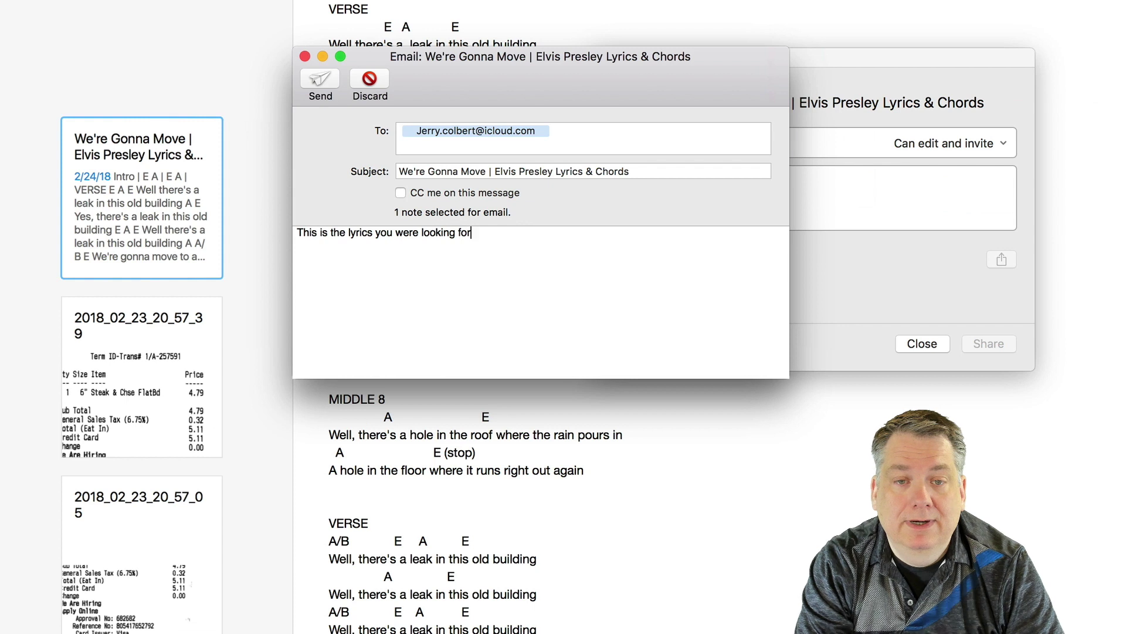
{"action": "left_click", "coordinate": [400, 192]}
{"action": "left_click", "coordinate": [491, 236]}
{"action": "type", "text": "."}
Step: Add the sender's name as a signature, send the email, and close the Share window
{"action": "key", "text": "Return"}
{"action": "key", "text": "Return"}
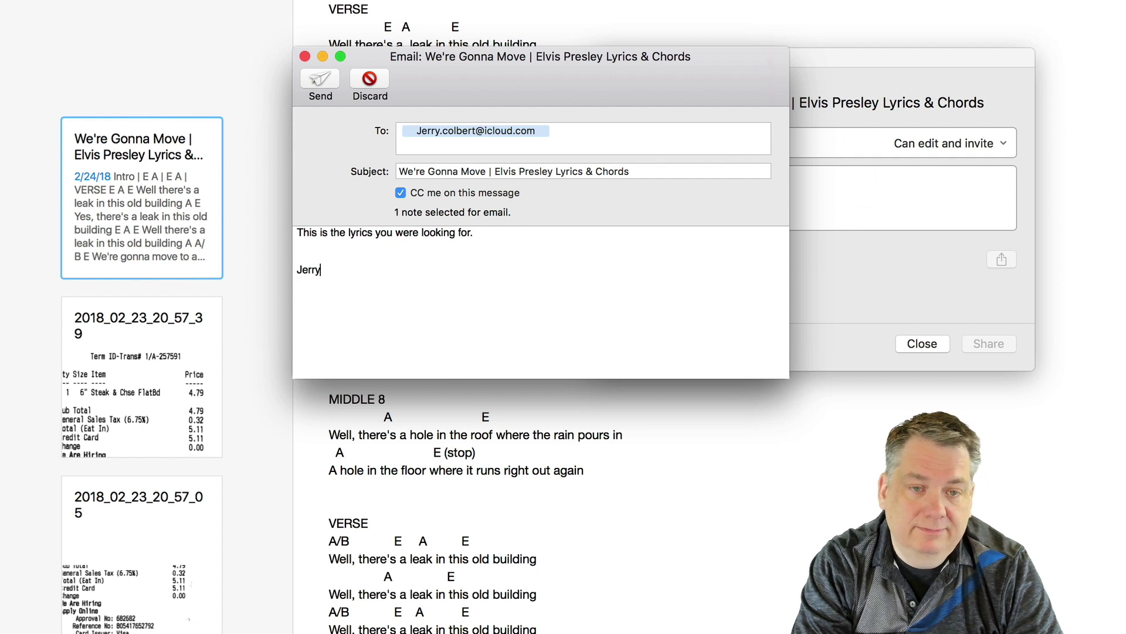
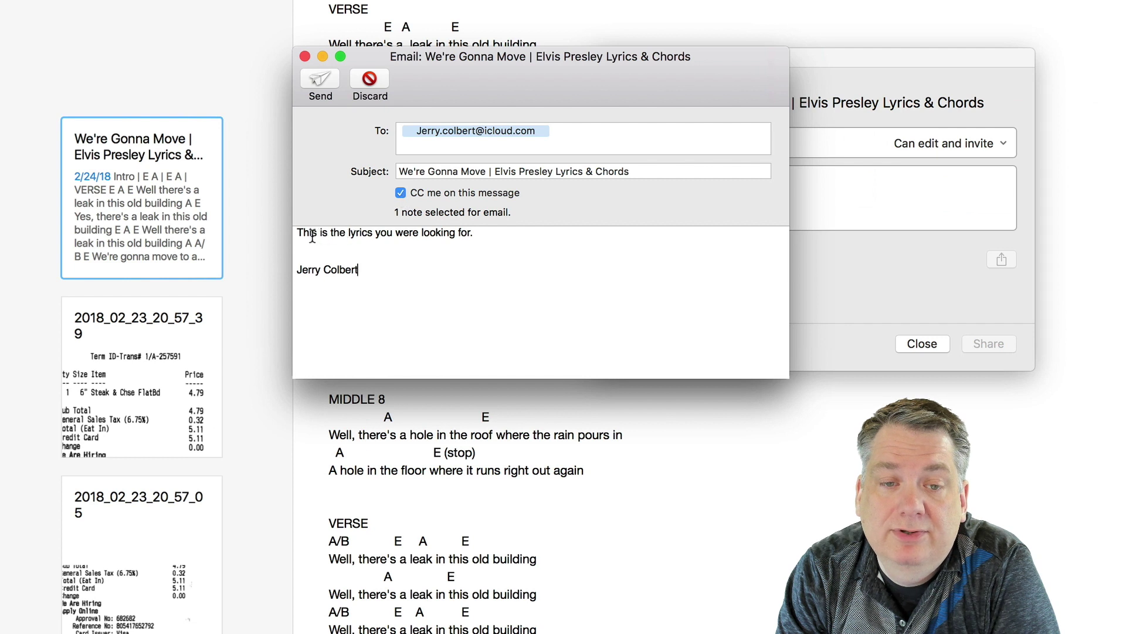
{"action": "left_click", "coordinate": [318, 80]}
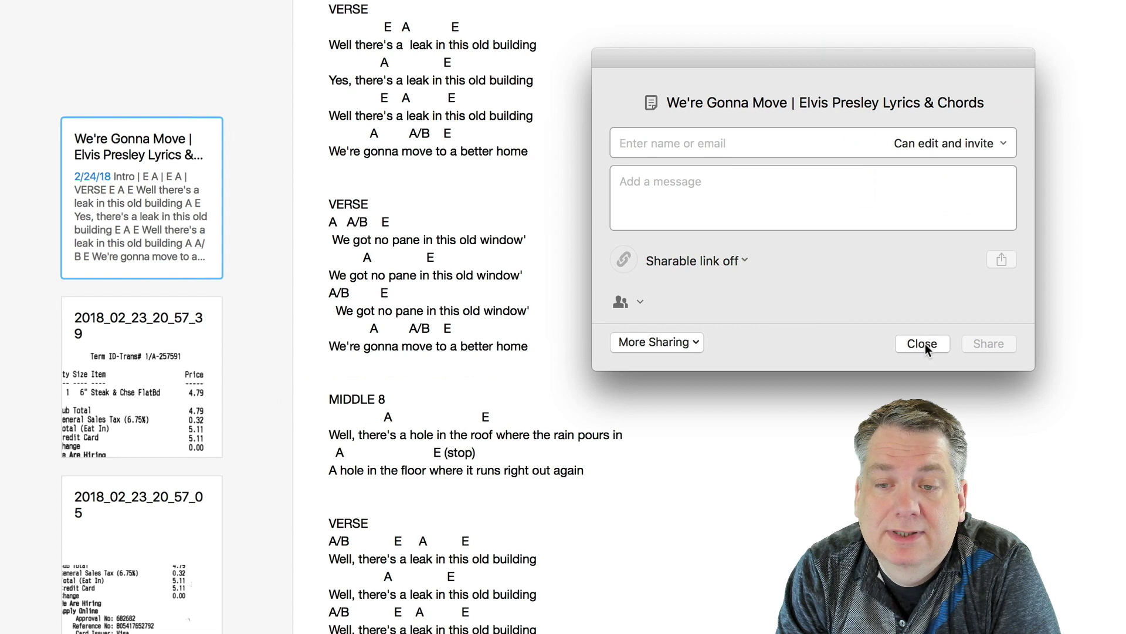
{"action": "left_click", "coordinate": [924, 343]}
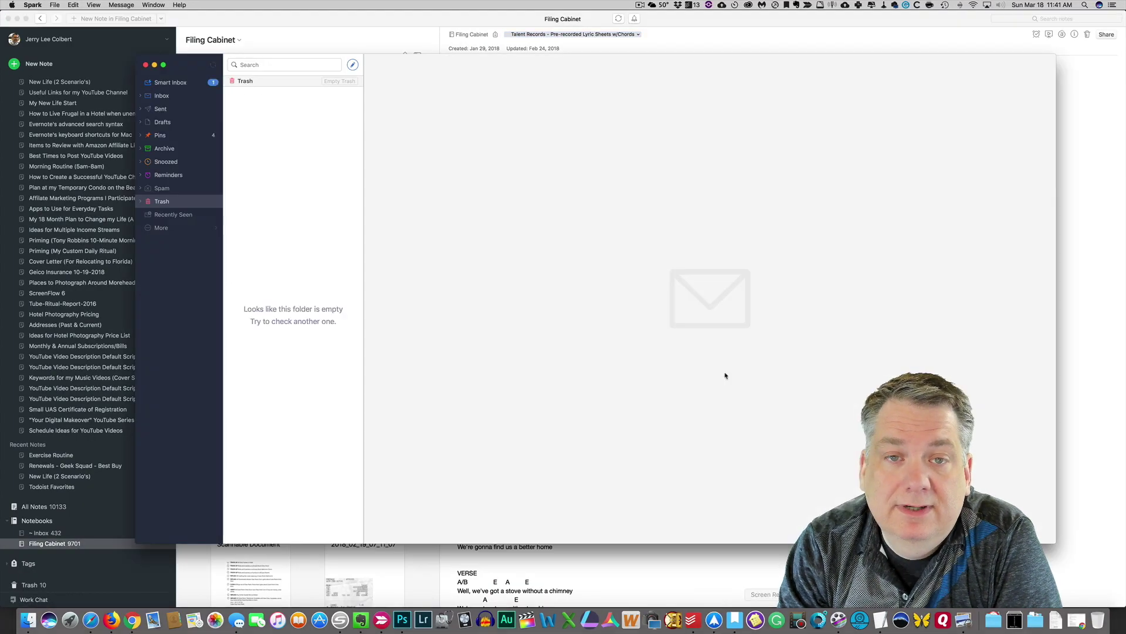
Step: Read the arrived We're Gonna Move lyrics email in Spark's Smart Inbox, then minimize Spark
{"action": "left_click", "coordinate": [187, 83]}
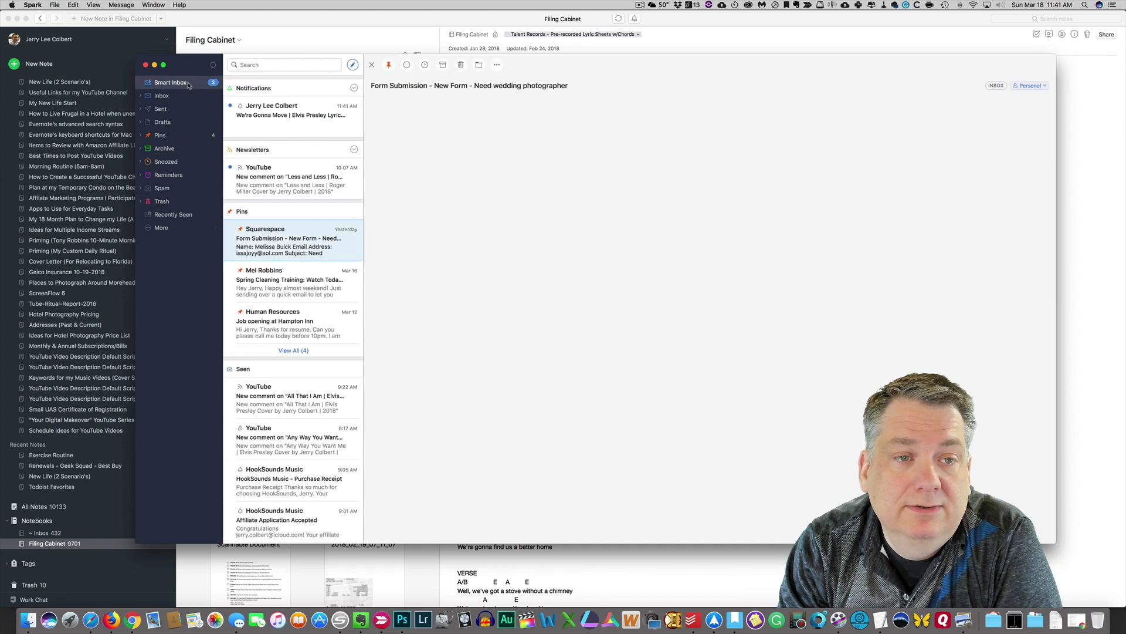
{"action": "left_click", "coordinate": [295, 118]}
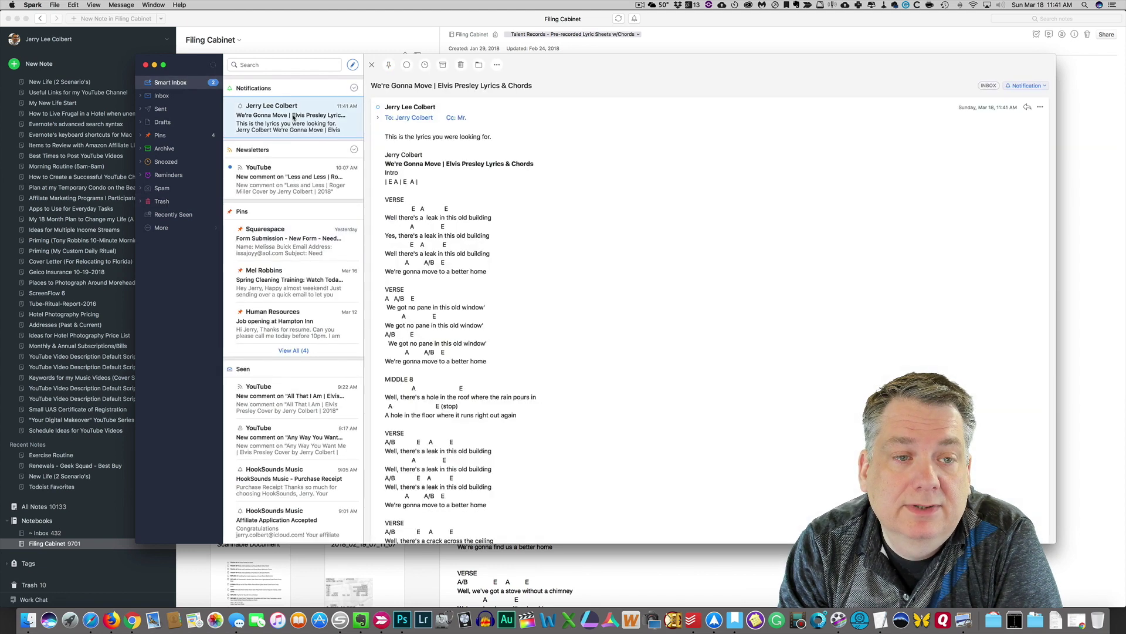
{"action": "left_click_drag", "start_coordinate": [587, 65], "coordinate": [533, 45]}
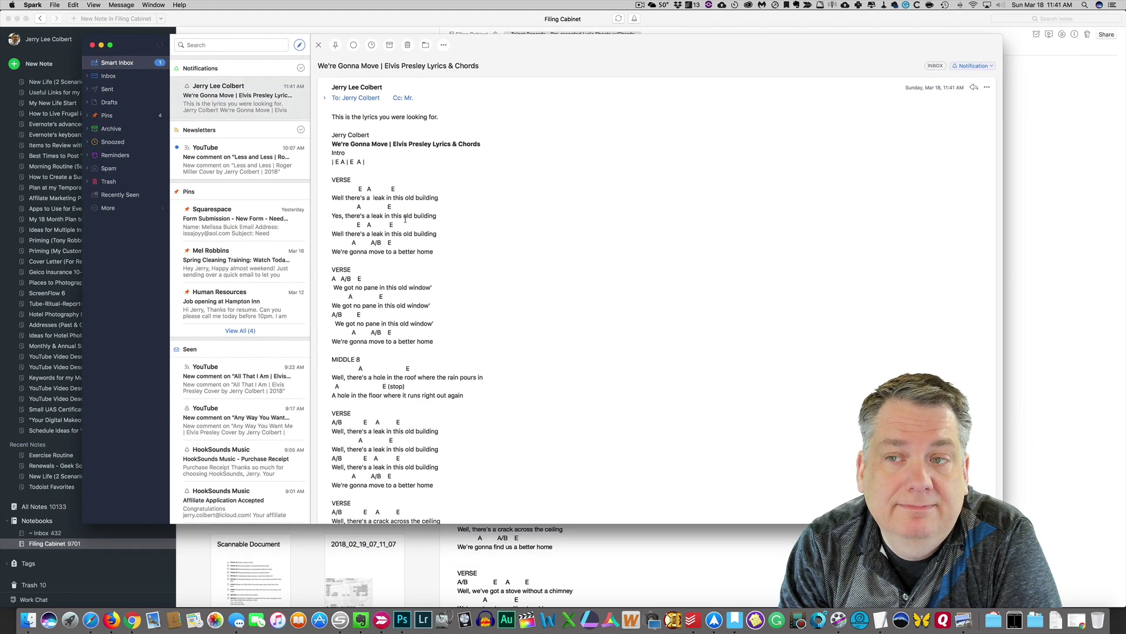
{"action": "scroll", "coordinate": [420, 211], "scroll_direction": "down", "scroll_amount": 4}
{"action": "scroll", "coordinate": [423, 211], "scroll_direction": "up", "scroll_amount": 3}
{"action": "scroll", "coordinate": [428, 213], "scroll_direction": "down", "scroll_amount": 5}
{"action": "scroll", "coordinate": [435, 215], "scroll_direction": "up", "scroll_amount": 5}
{"action": "scroll", "coordinate": [435, 215], "scroll_direction": "up", "scroll_amount": 2}
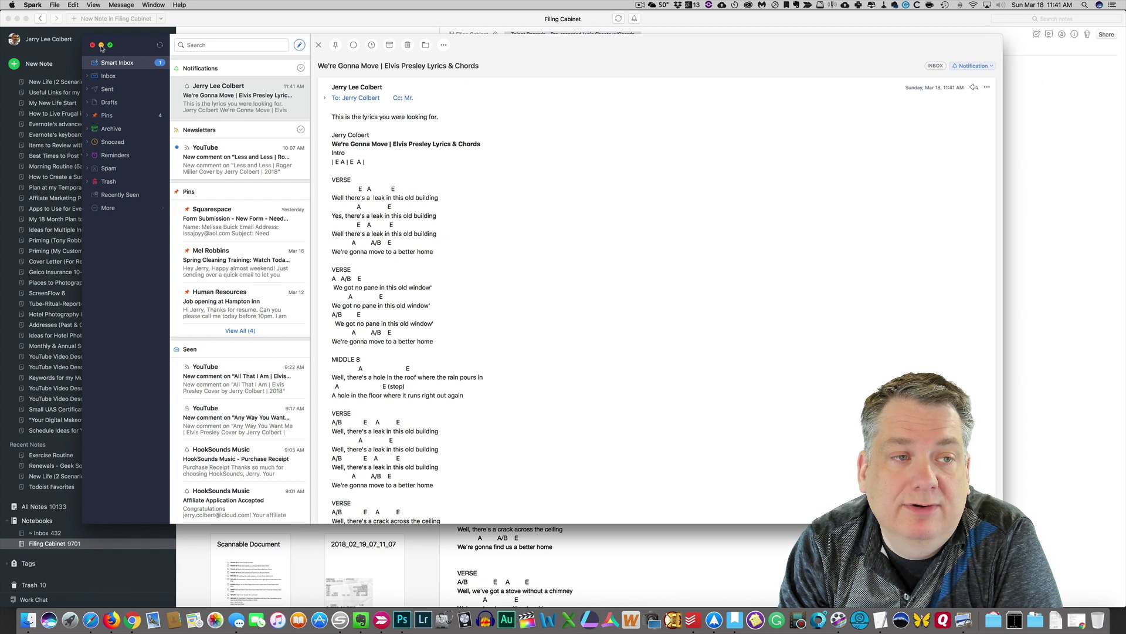
{"action": "left_click", "coordinate": [101, 46]}
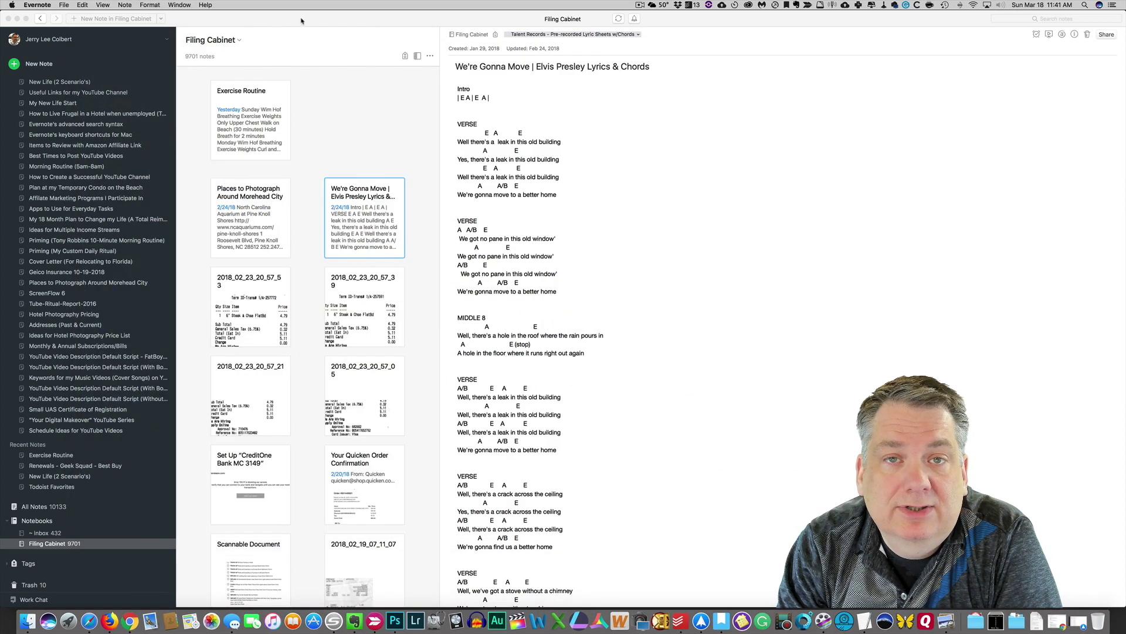